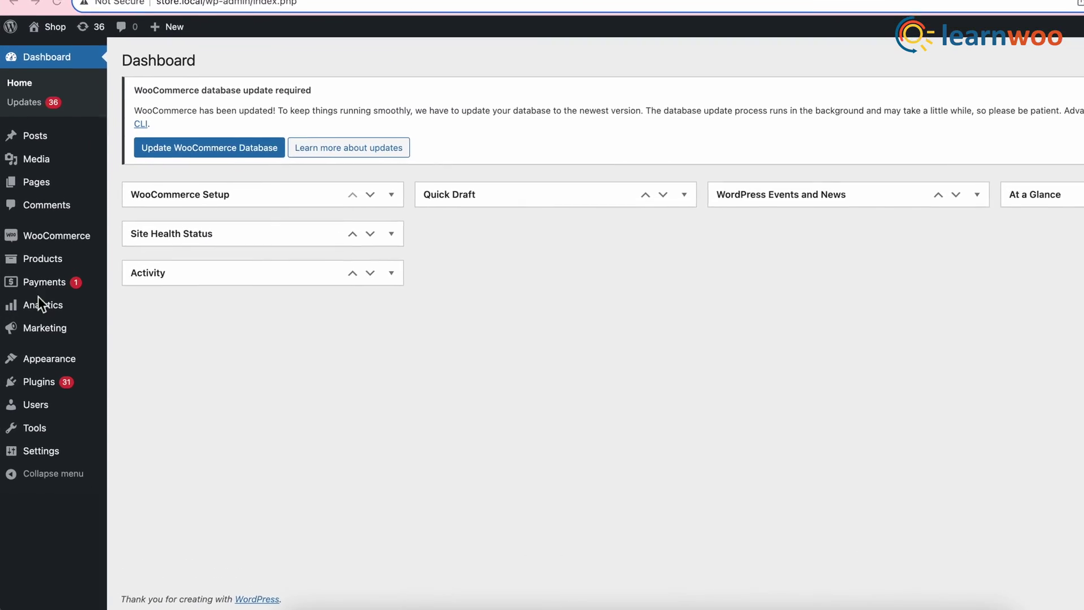
# - Search for 'elementor' and install and activate the Elementor Website Builder plugin
pyautogui.moveTo(40, 378)
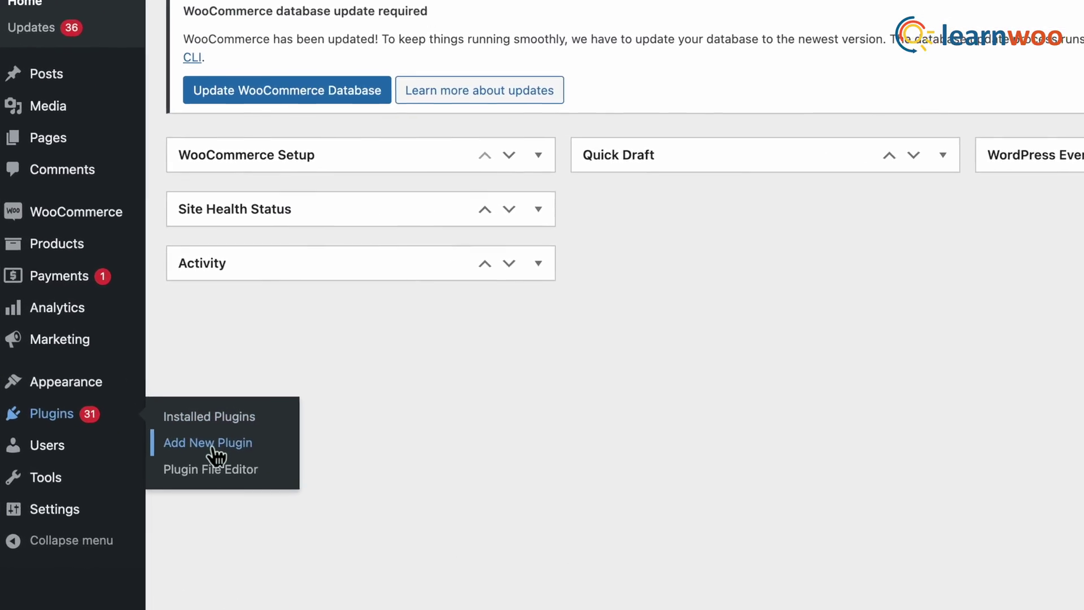
pyautogui.click(199, 437)
pyautogui.click(930, 133)
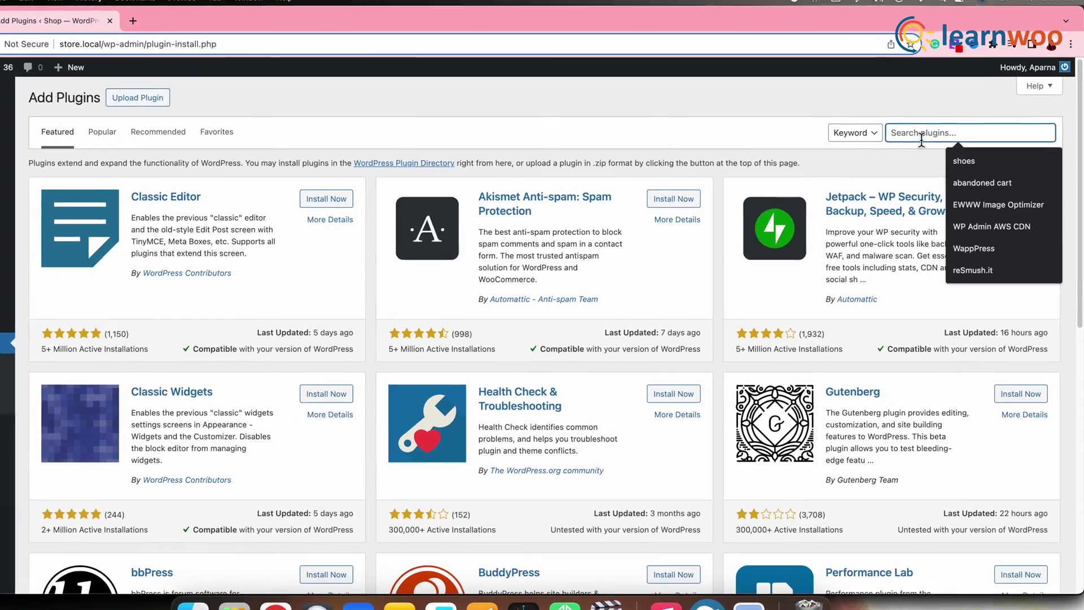
pyautogui.write('eleme')
pyautogui.write('n')
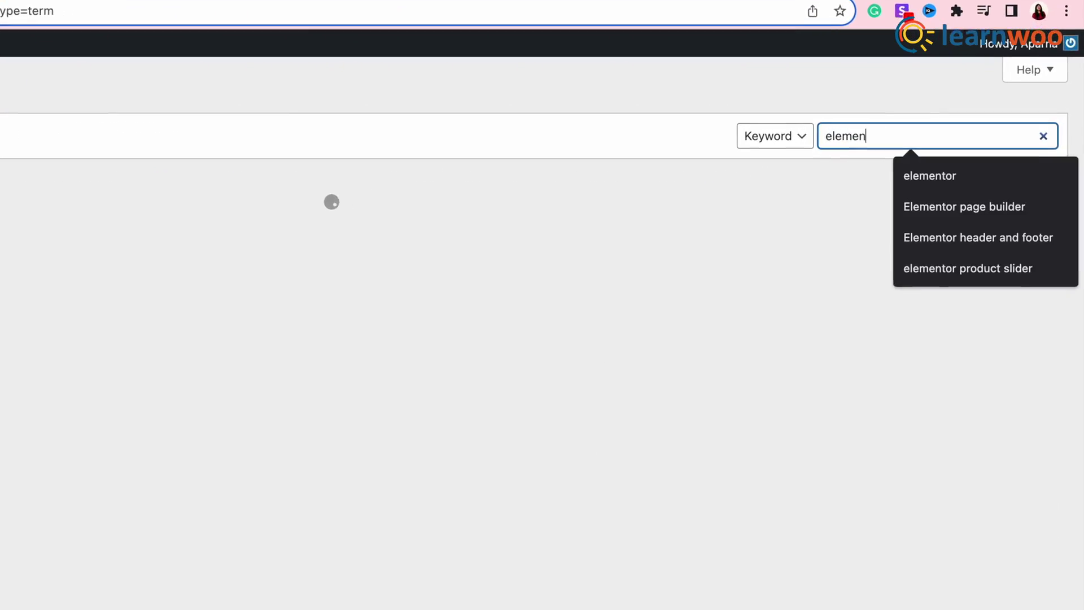
pyautogui.write('tor')
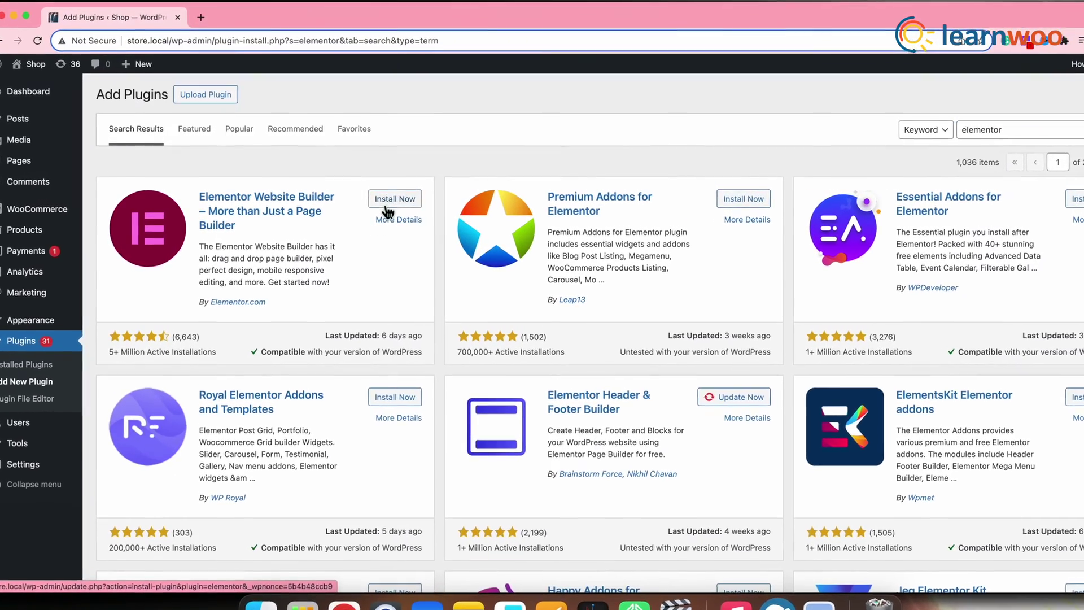
pyautogui.click(388, 204)
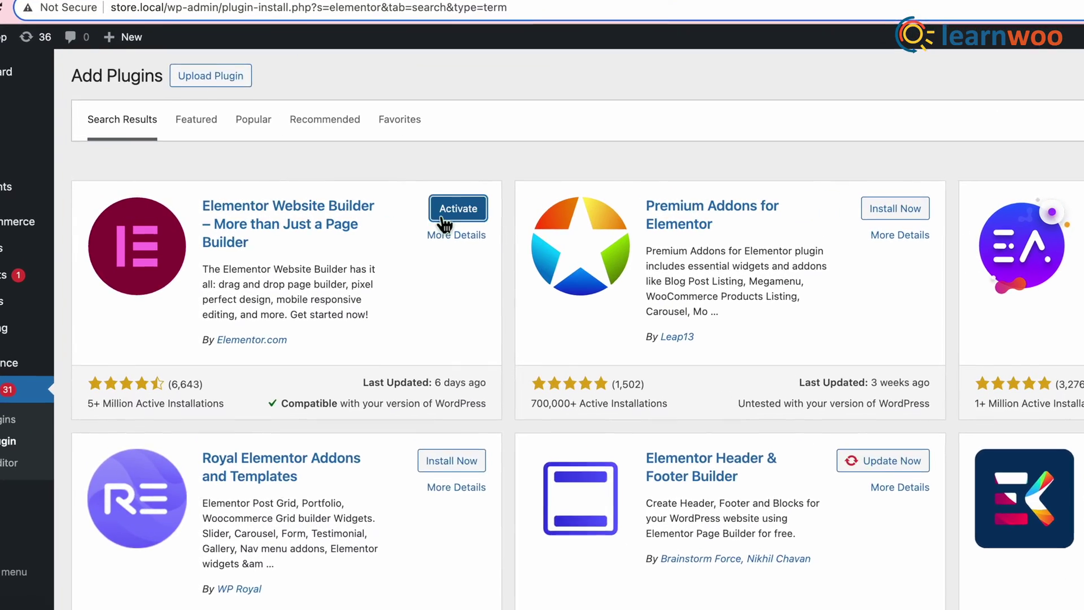
pyautogui.click(455, 223)
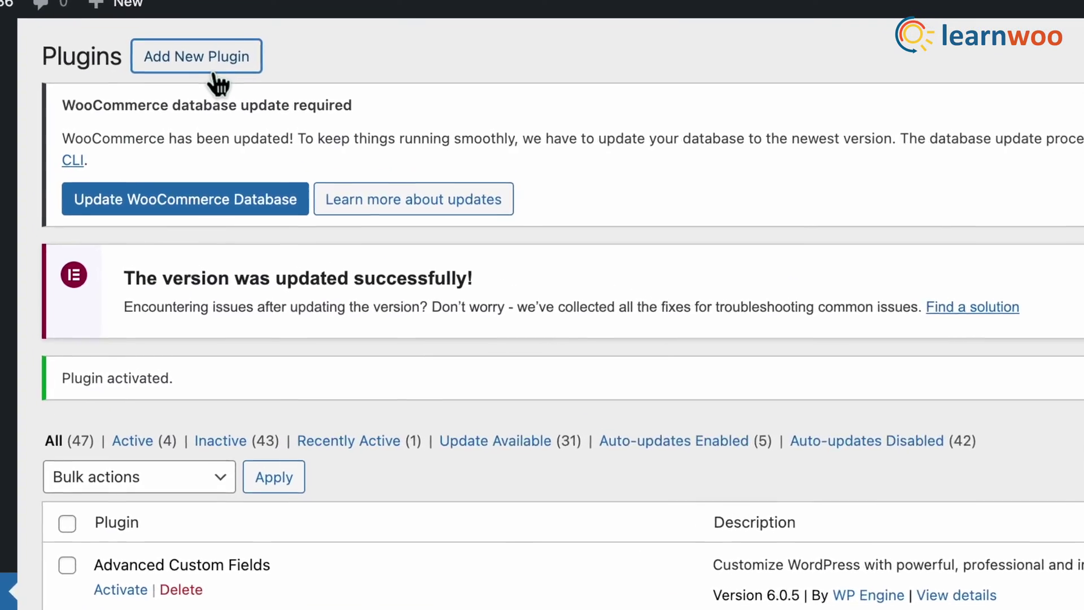
# - Search the plugin directory for 'shoplentor' and install the ShopLentor plugin
pyautogui.click(218, 70)
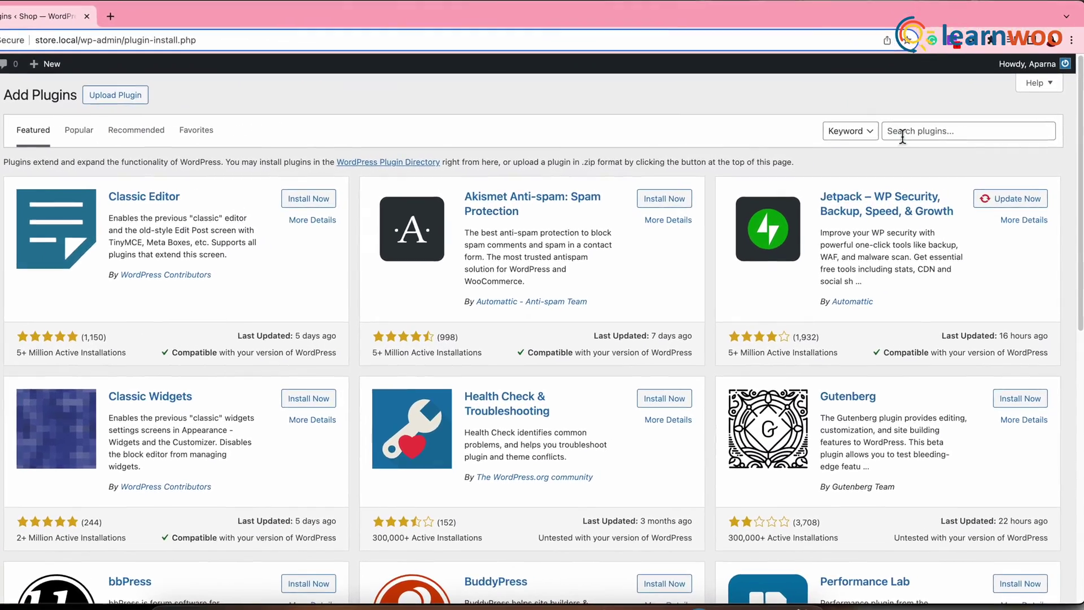
pyautogui.click(911, 133)
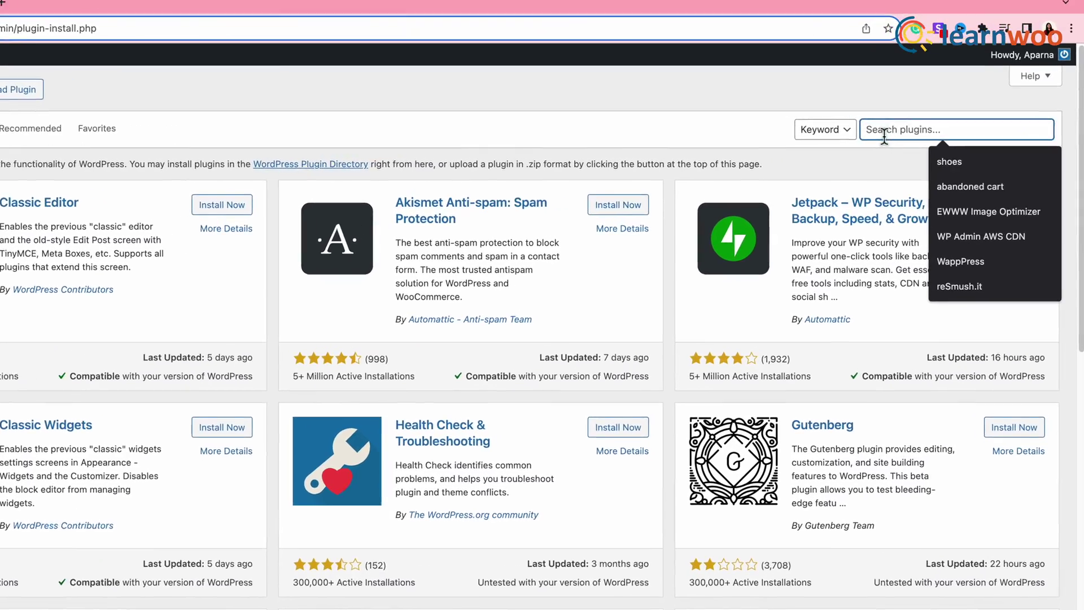
pyautogui.write('shoplent')
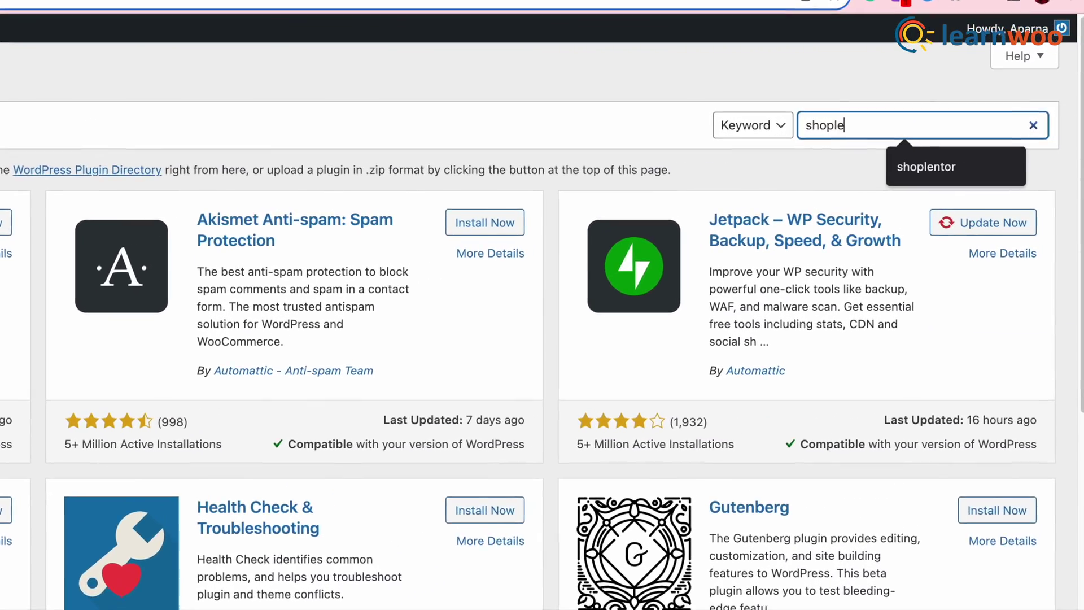
pyautogui.write('or')
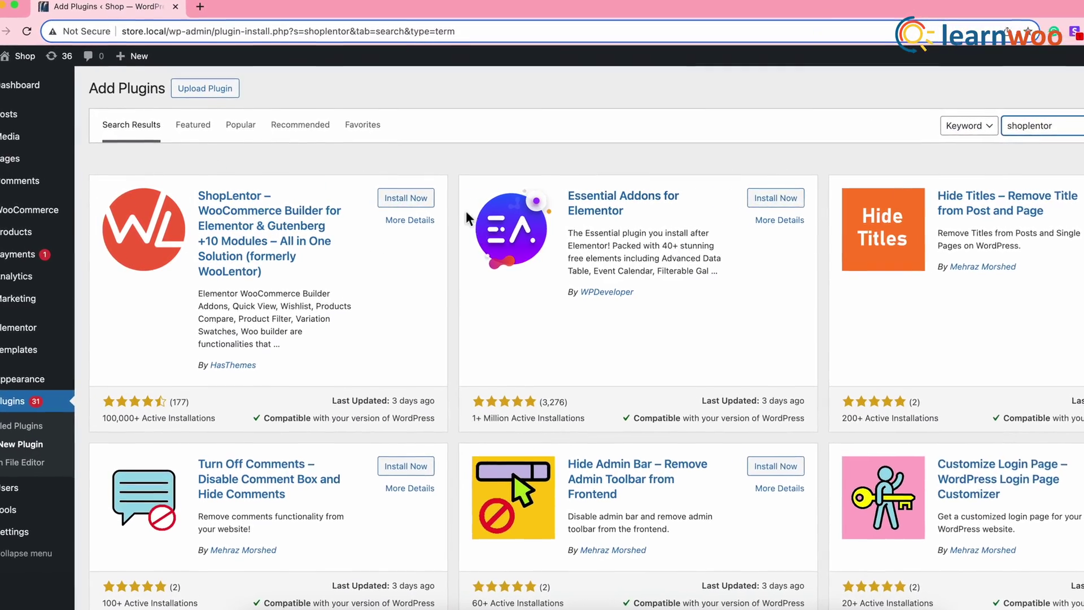
pyautogui.click(419, 202)
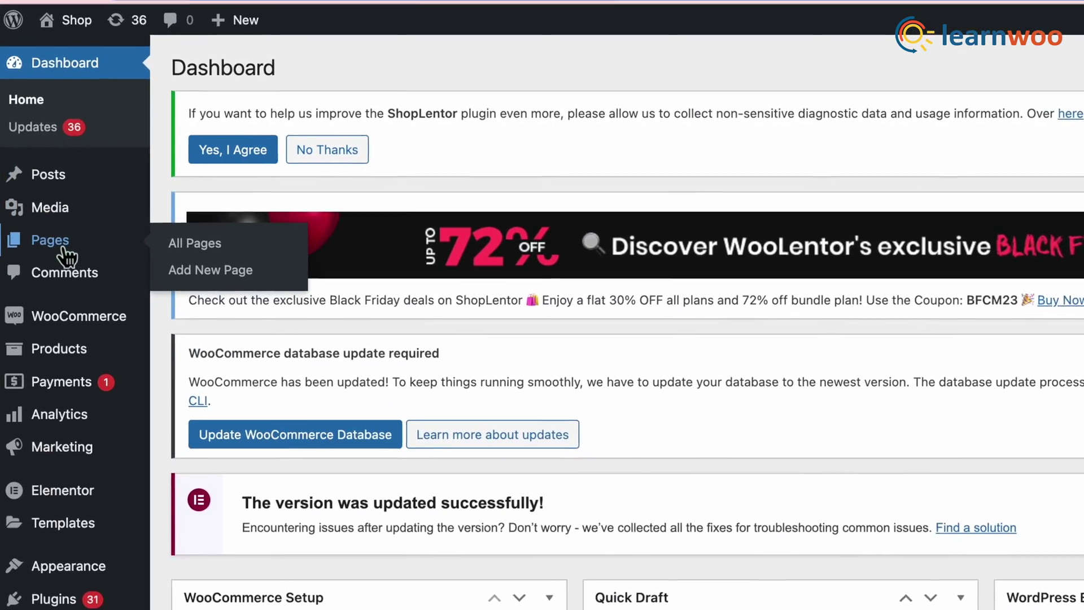
# - Open the HOME page from All Pages in the Elementor editor
pyautogui.click(51, 225)
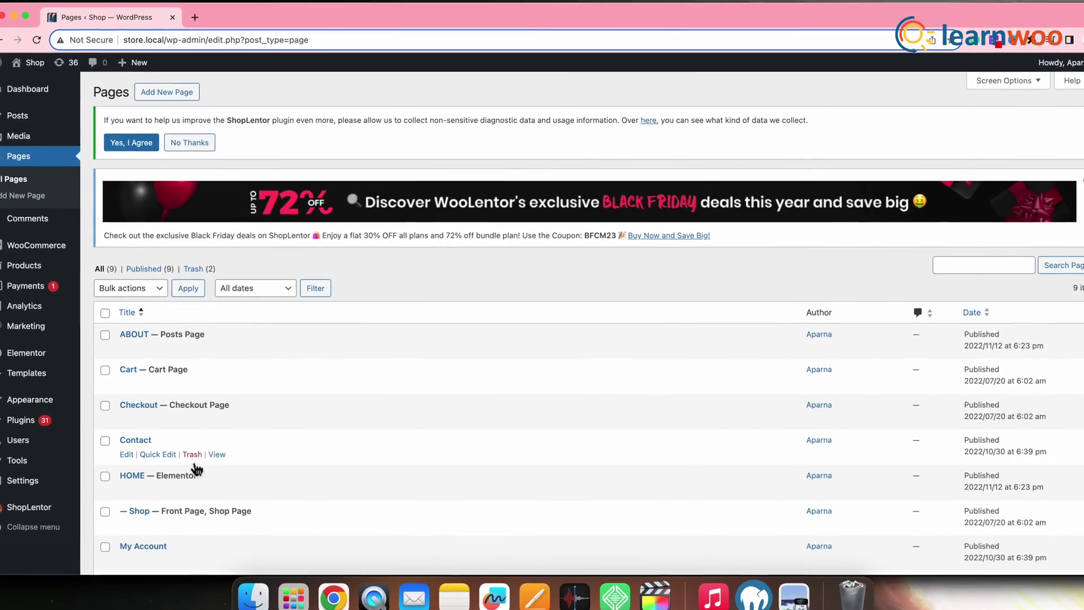
pyautogui.scroll(-5, 169, 497)
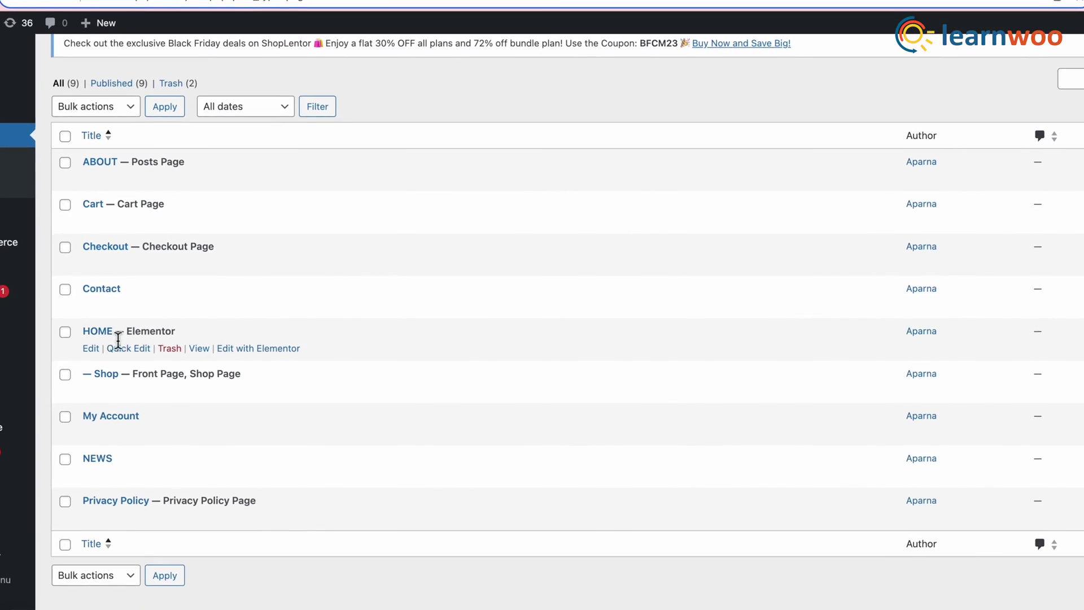
pyautogui.click(255, 354)
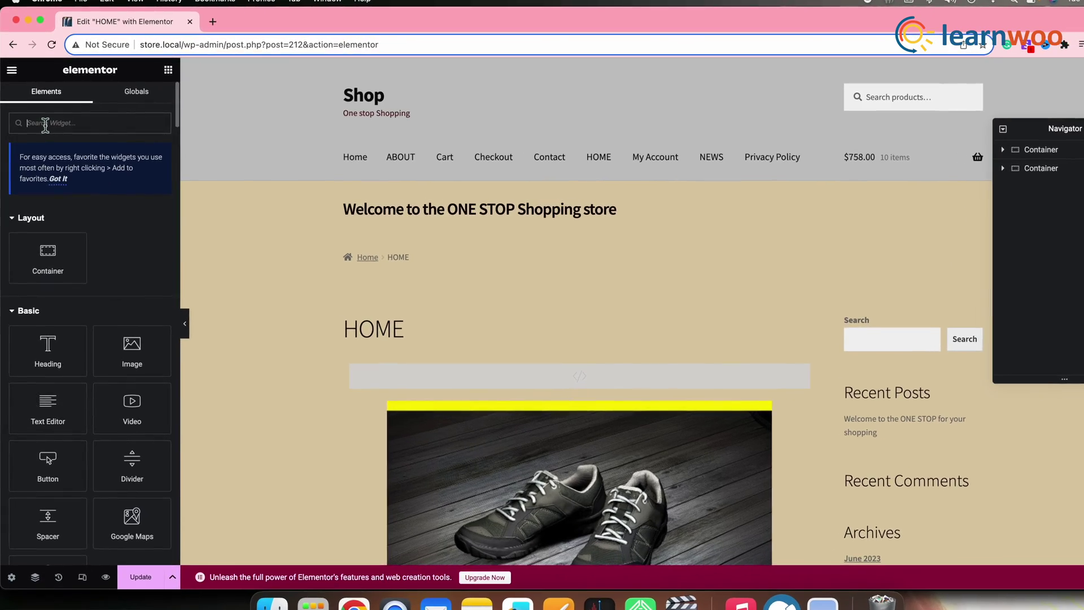
# - Find the WL: Universal Product Layout widget by searching 'Product' and place it above the shoe image
pyautogui.click(45, 123)
pyautogui.write('Prod')
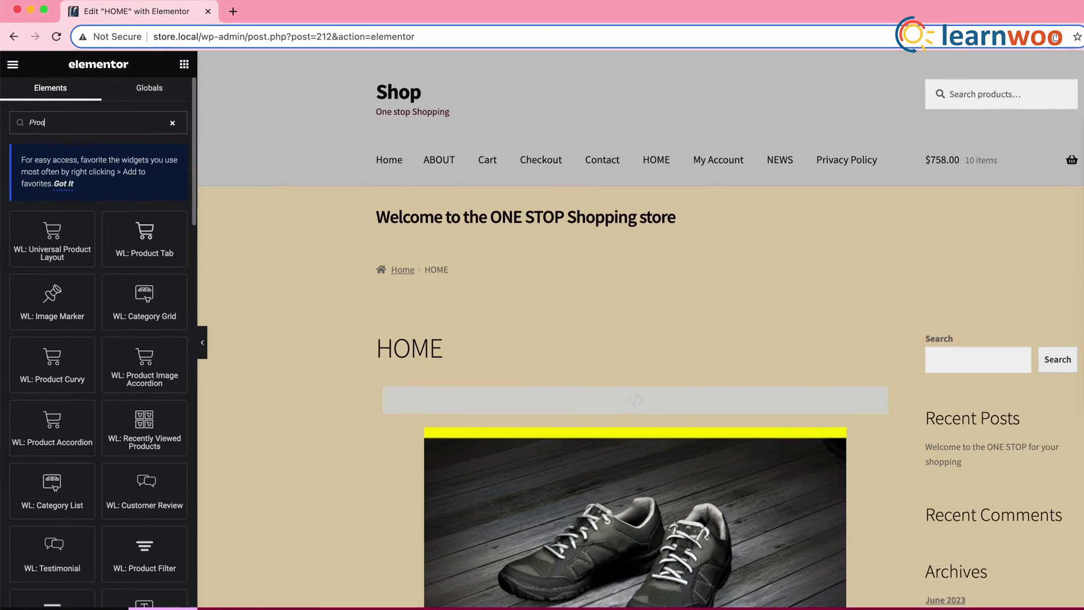
pyautogui.write('uc')
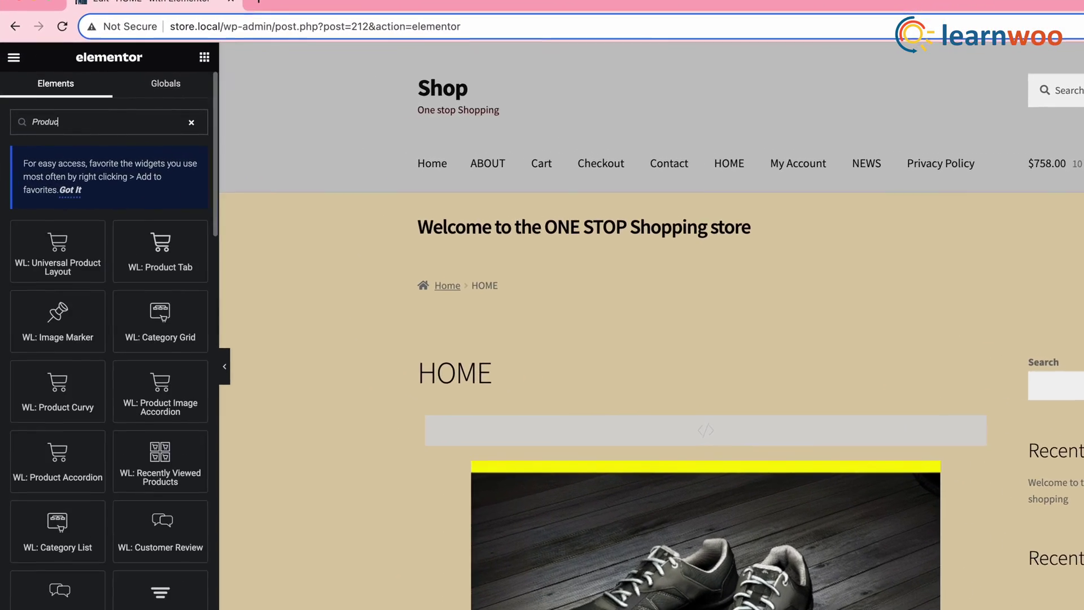
pyautogui.write('t')
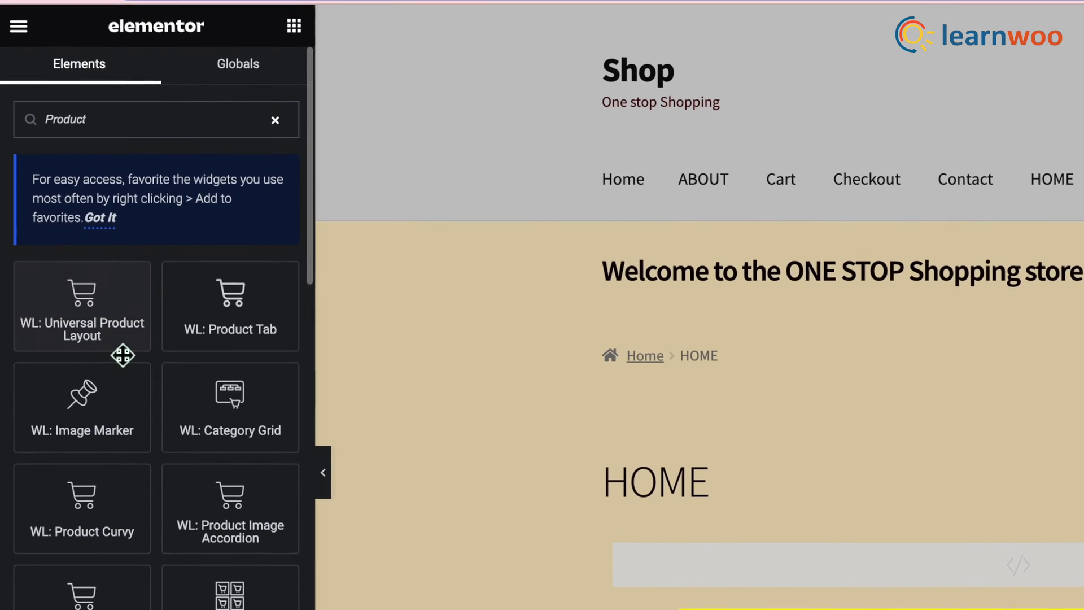
pyautogui.moveTo(85, 310); pyautogui.dragTo(822, 253)
pyautogui.scroll(-3, 822, 253)
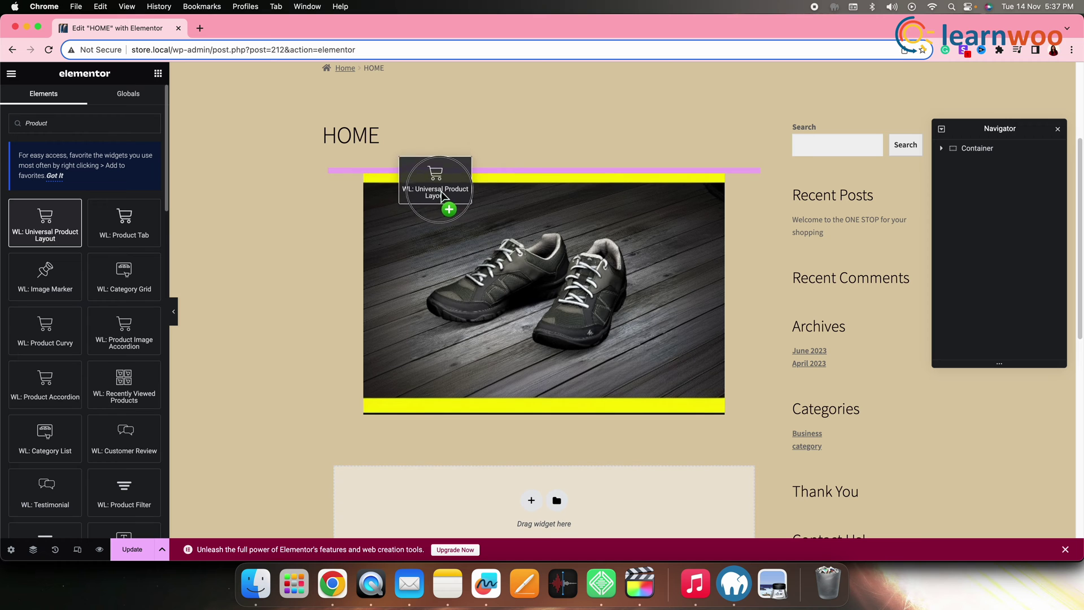
pyautogui.moveTo(502, 189); pyautogui.dragTo(508, 192)
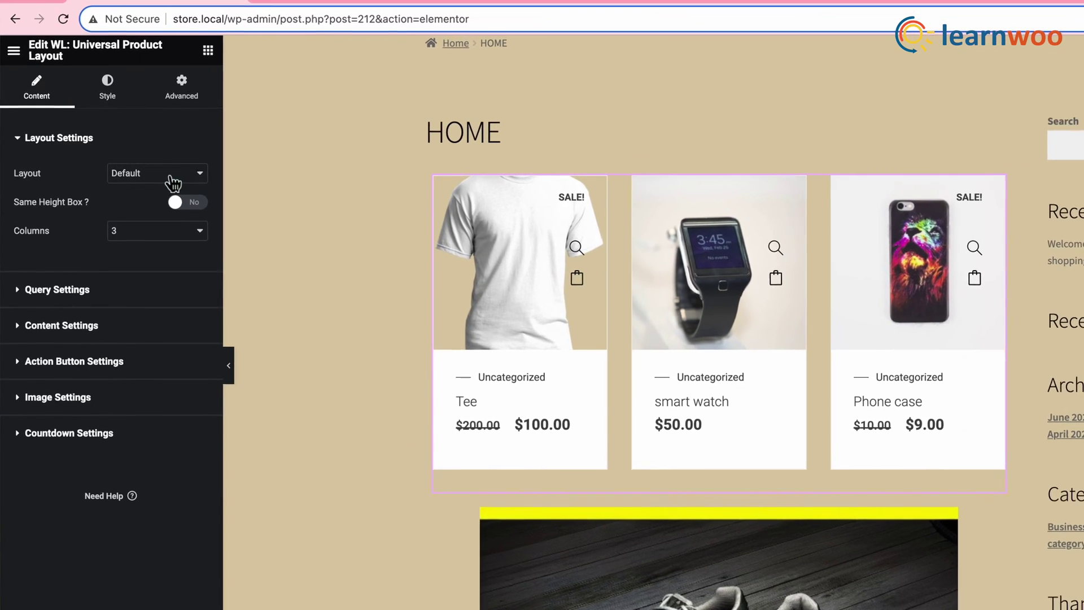
# - Switch the product widget's layout to Slider and set its Product Limit to 50
pyautogui.click(161, 177)
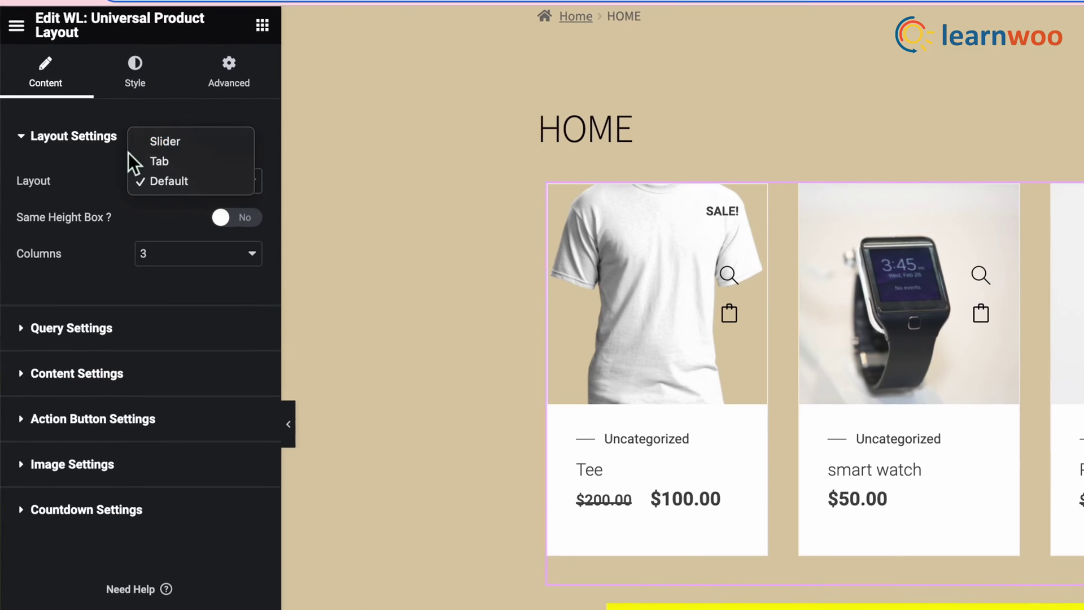
pyautogui.click(170, 146)
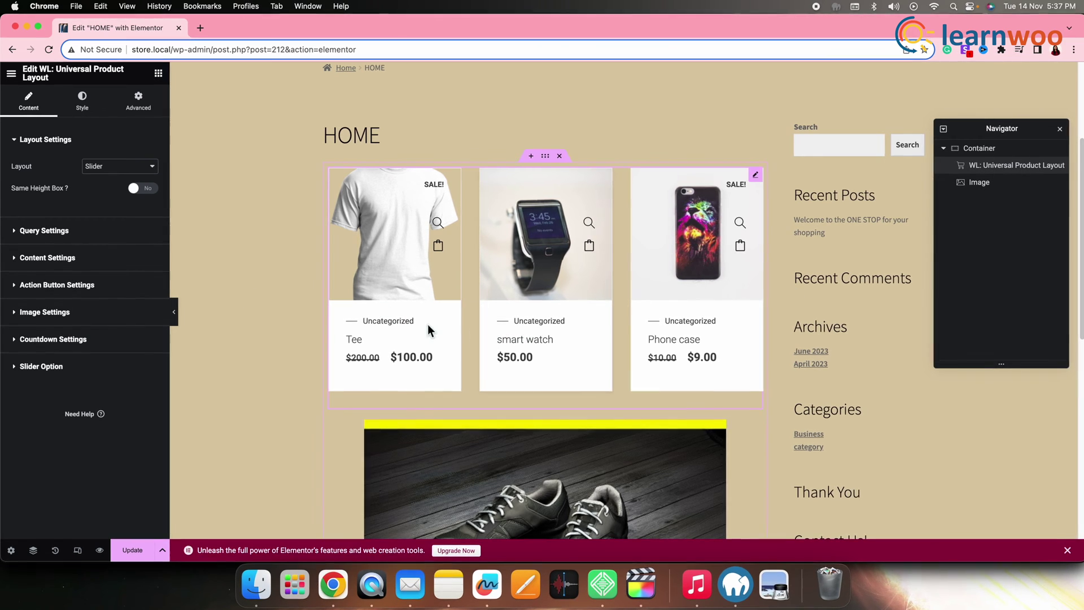
pyautogui.click(44, 231)
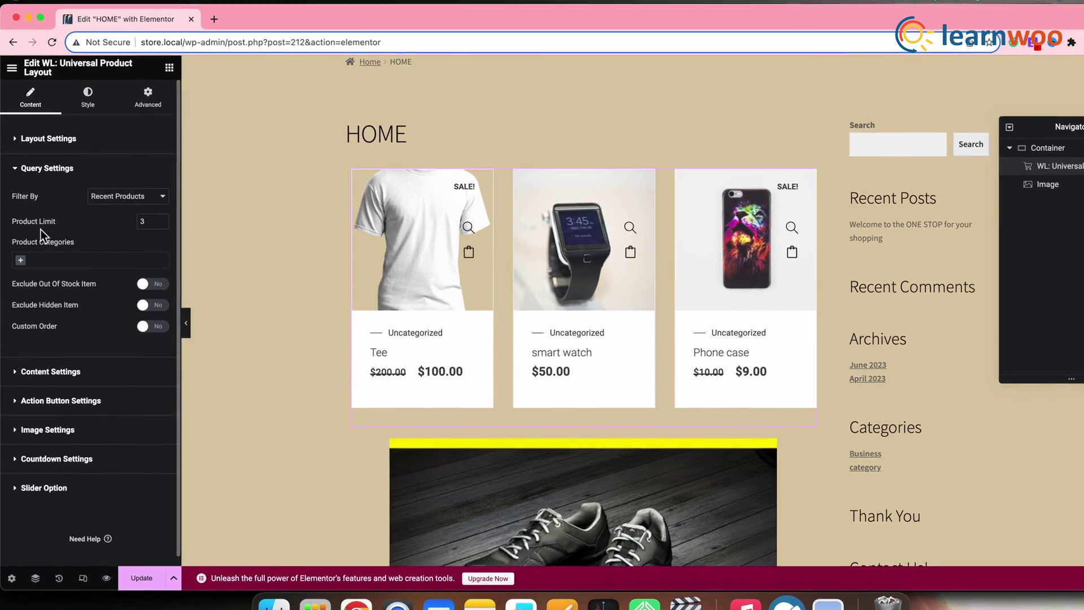
pyautogui.click(169, 235)
pyautogui.scroll(16, 182, 241)
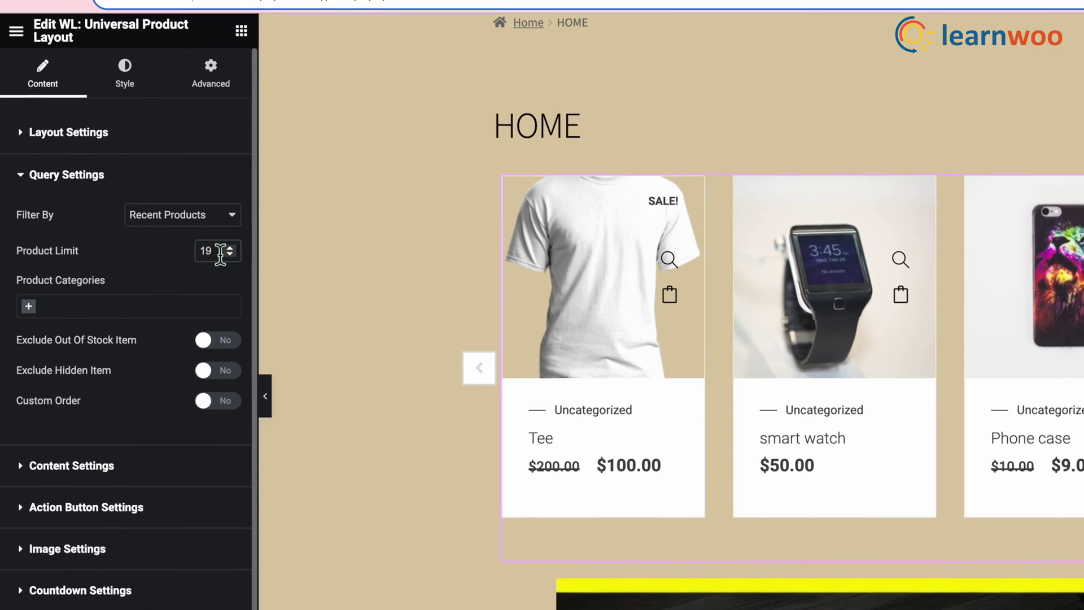
pyautogui.doubleClick(195, 247)
pyautogui.write('50')
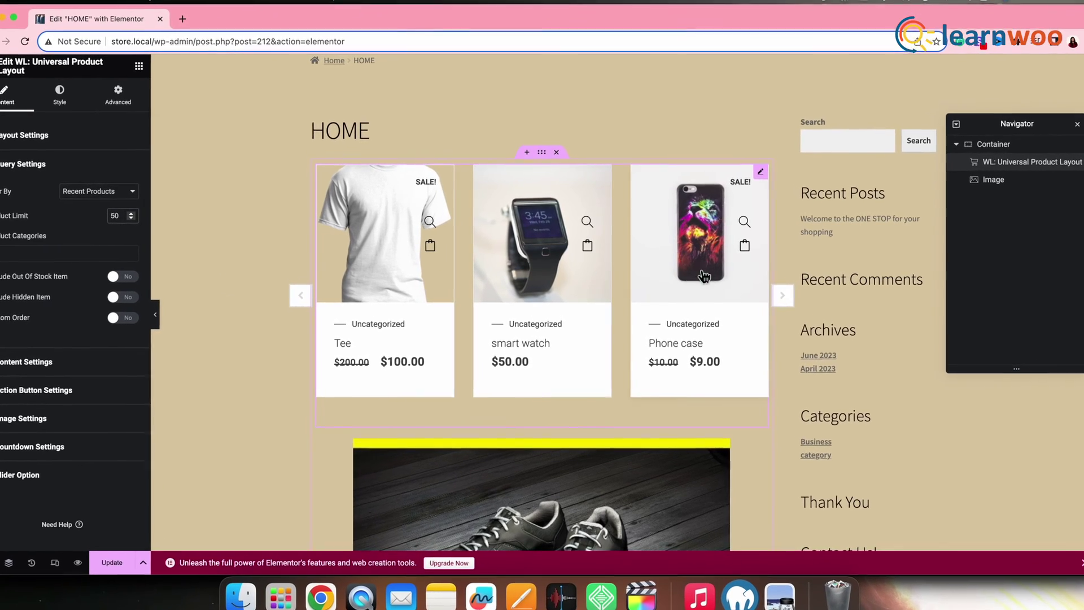
# - Preview the slider's next arrow, enable Exclude Out Of Stock Item, and save with Update
pyautogui.click(793, 300)
pyautogui.click(794, 299)
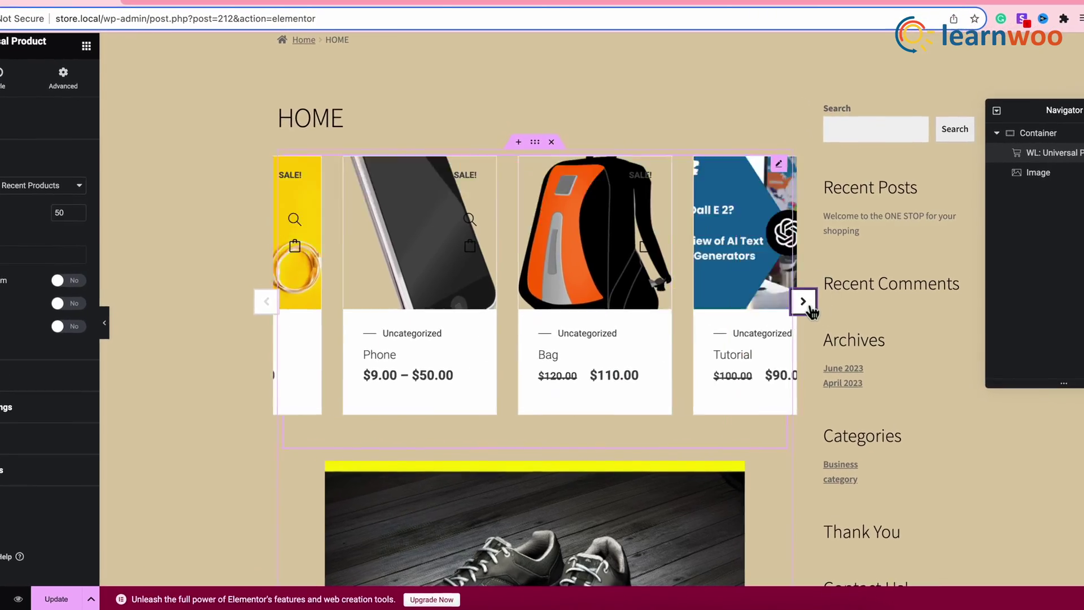
pyautogui.click(794, 299)
pyautogui.click(793, 299)
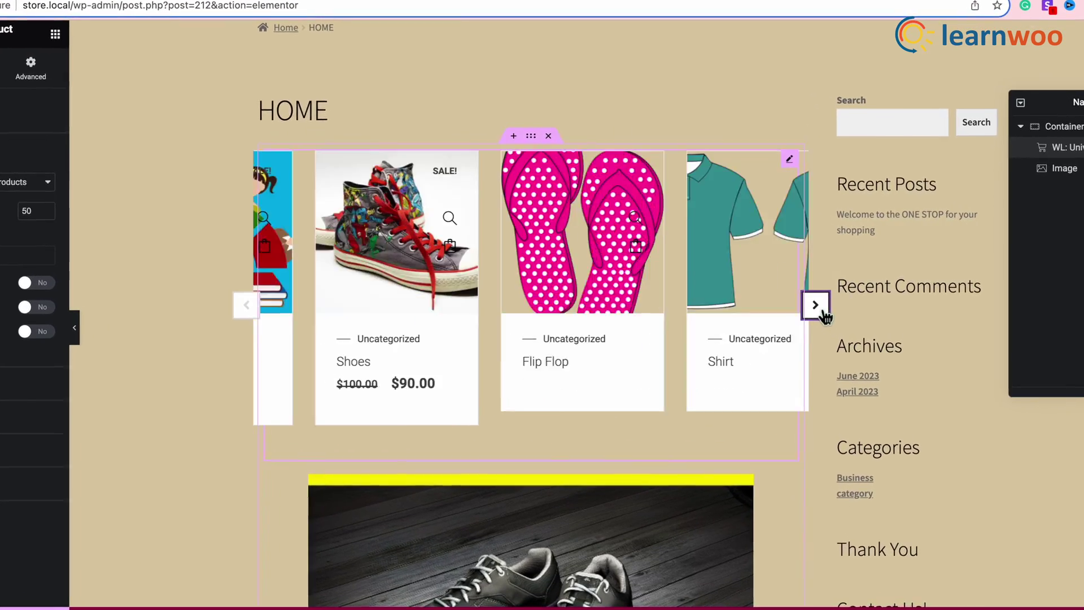
pyautogui.click(815, 305)
pyautogui.click(815, 305)
pyautogui.click(815, 305)
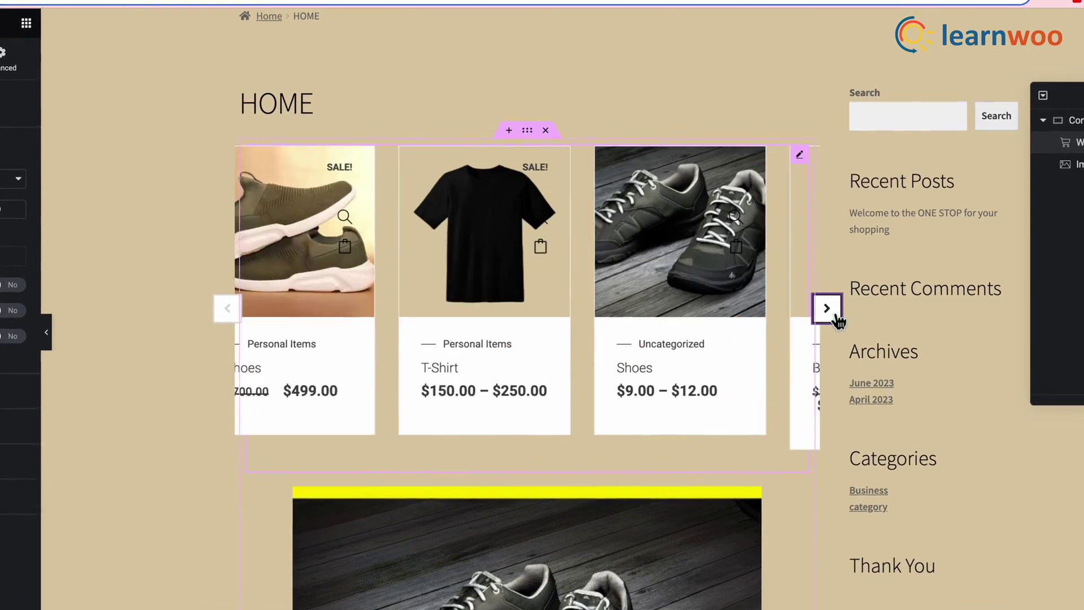
pyautogui.click(815, 305)
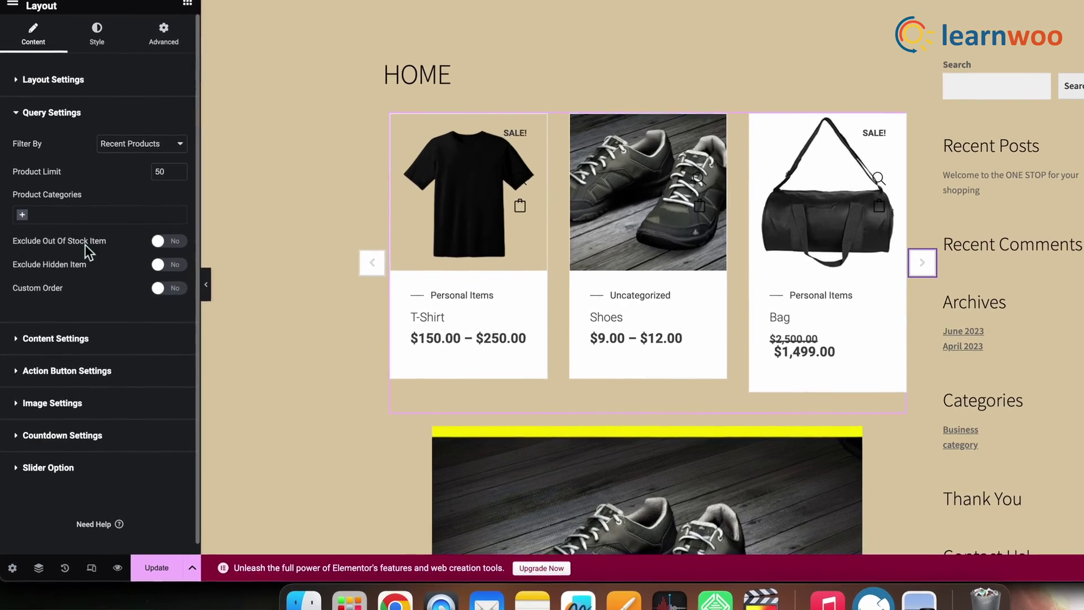
pyautogui.click(168, 241)
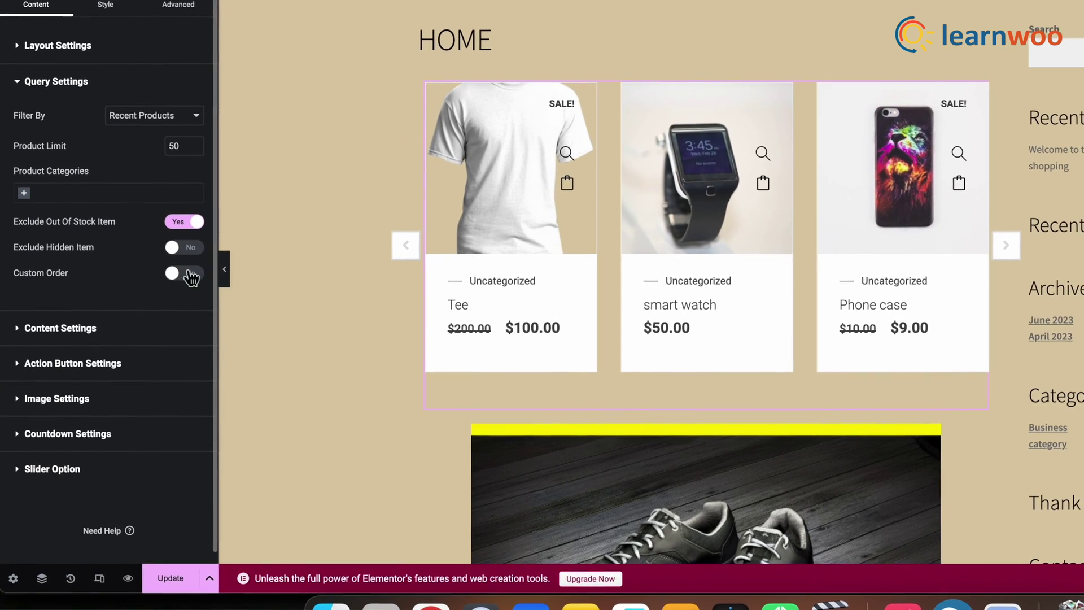
pyautogui.click(154, 572)
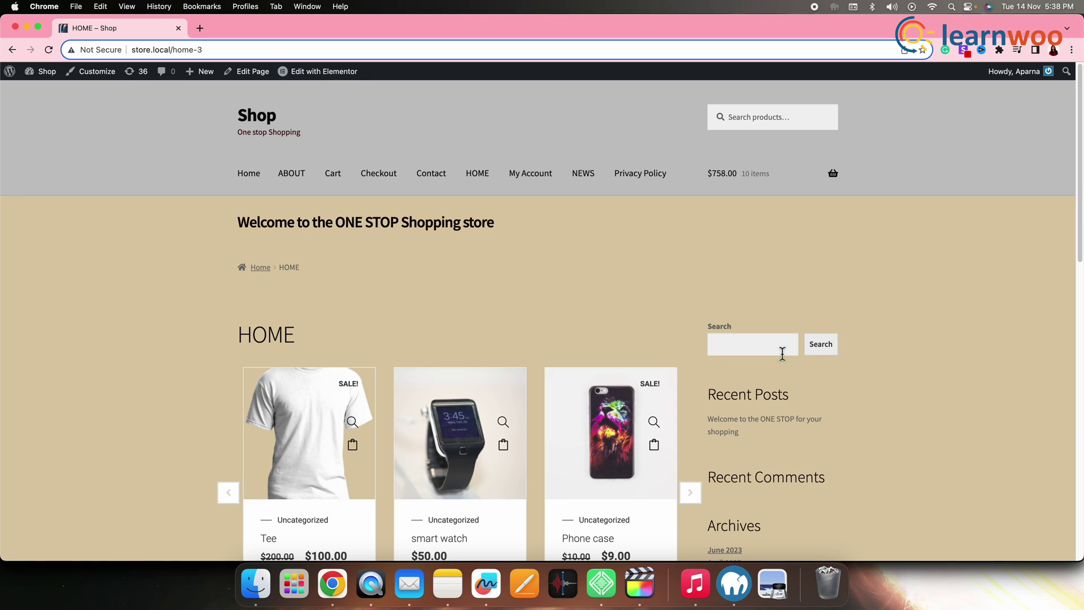
# - On the live HOME page, advance the slider through Flip Flop, T-Shirt and the camera products
pyautogui.scroll(-3, 783, 353)
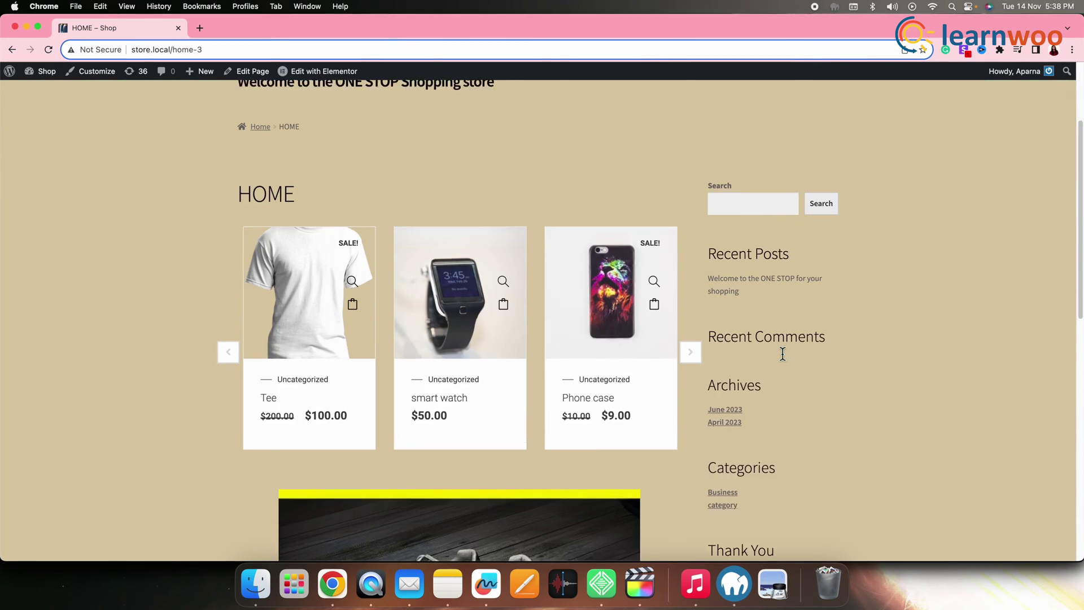
pyautogui.scroll(3, 783, 353)
pyautogui.scroll(-5, 785, 354)
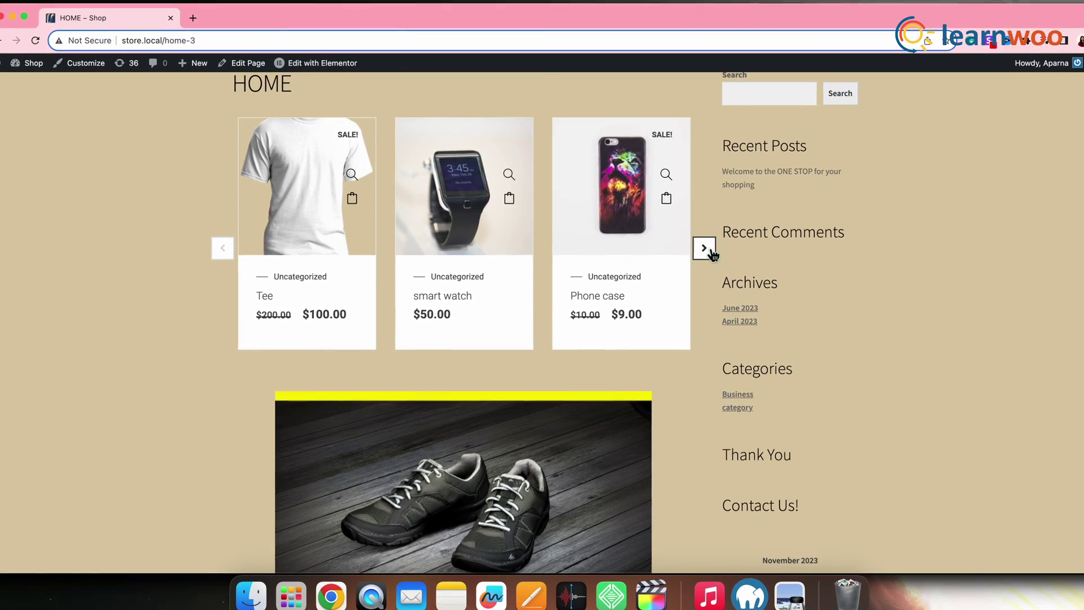
pyautogui.click(712, 253)
pyautogui.click(712, 253)
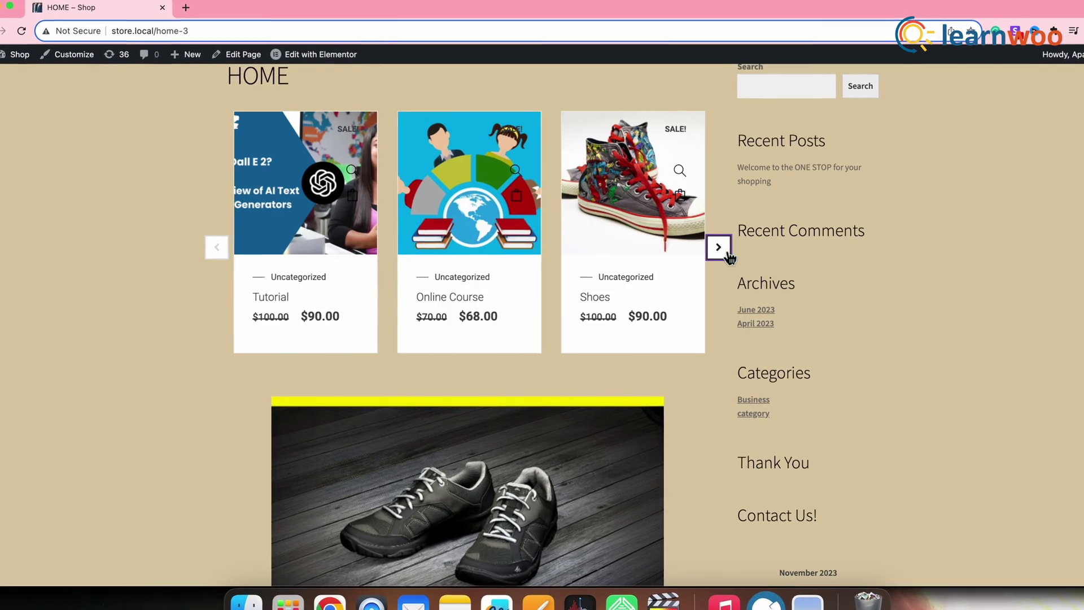
pyautogui.click(727, 254)
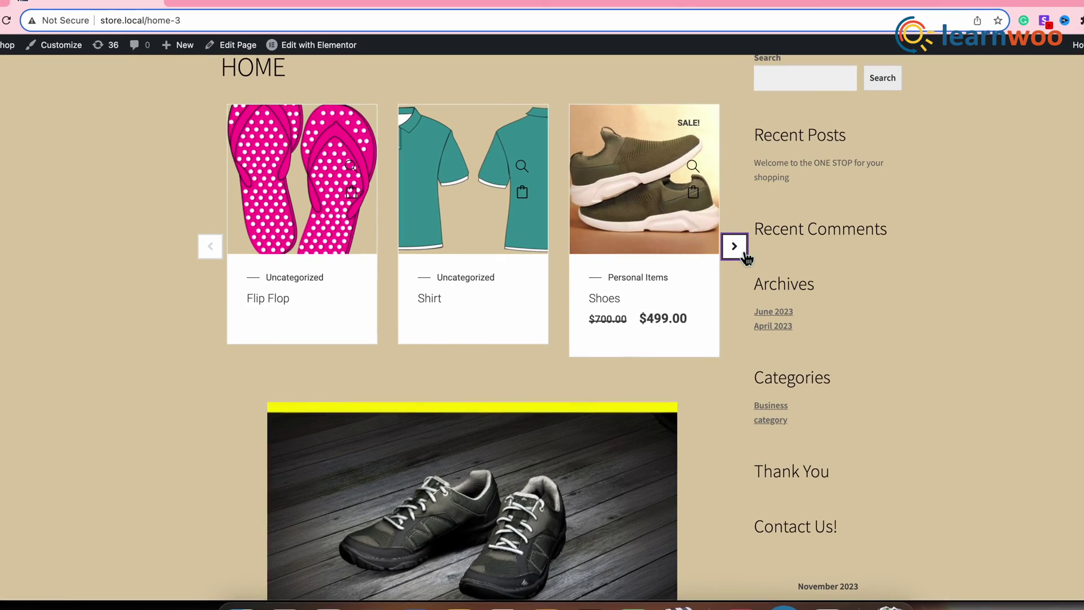
pyautogui.click(735, 246)
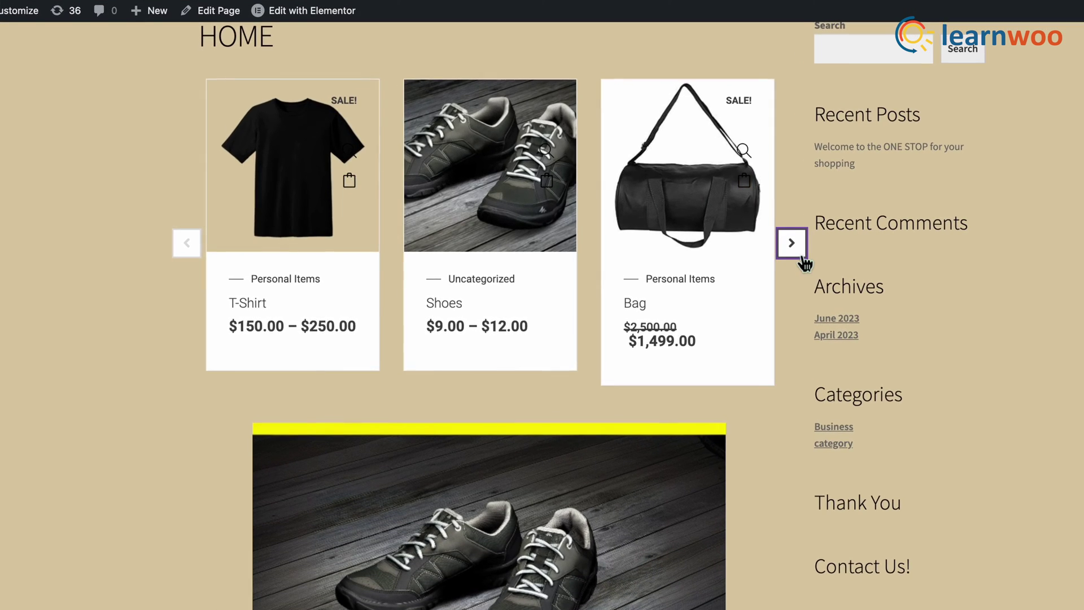
pyautogui.click(801, 254)
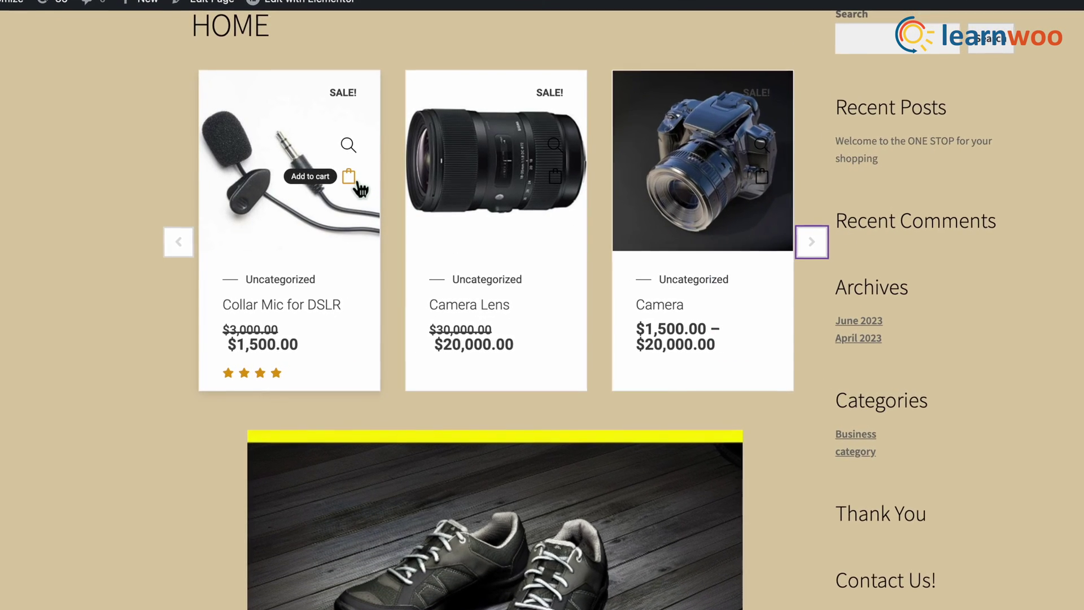